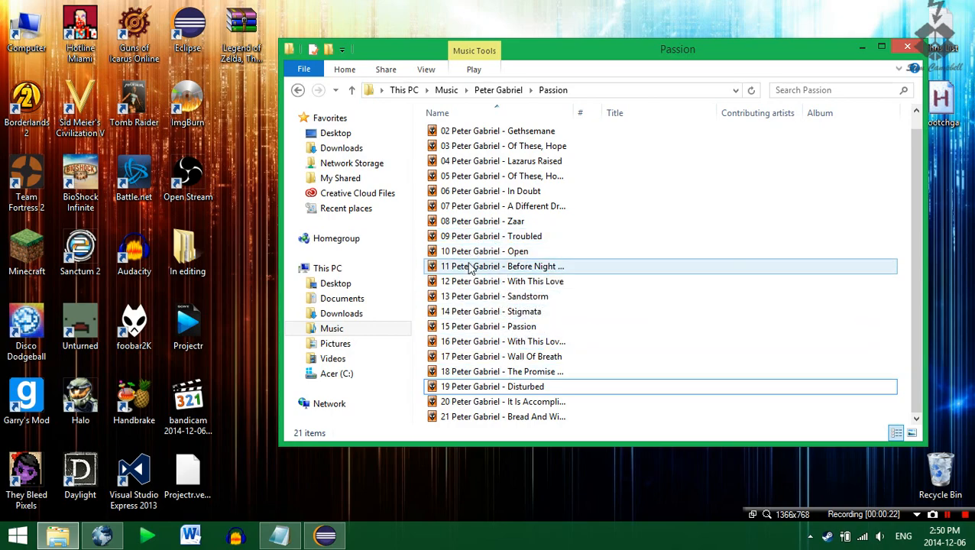
scroll(489, 267, "up", 1)
scroll(489, 268, "down", 1)
scroll(481, 253, "up", 1)
scroll(535, 264, "down", 1)
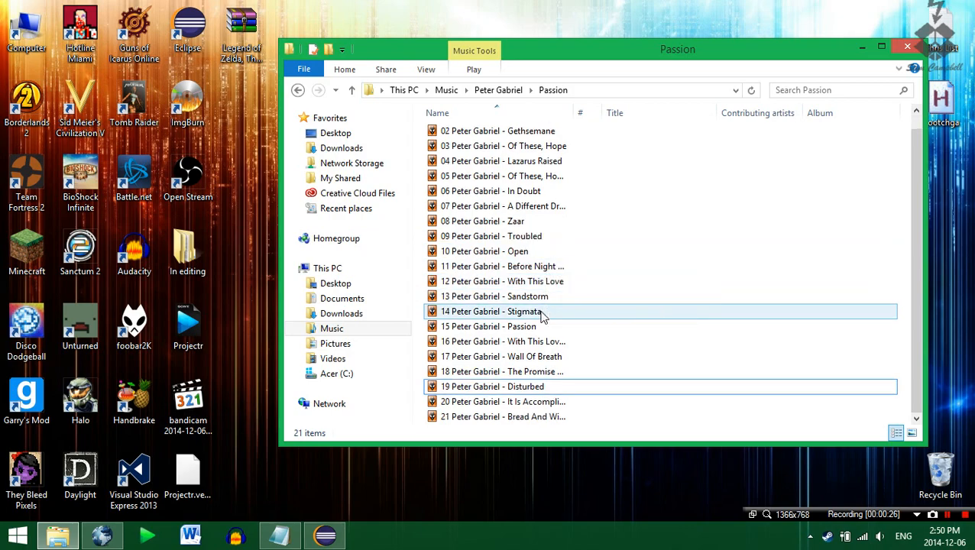
Step: Rename all tracks in the Passion folder at once with the base name File
left_click(483, 418)
scroll(505, 367, "up", 1)
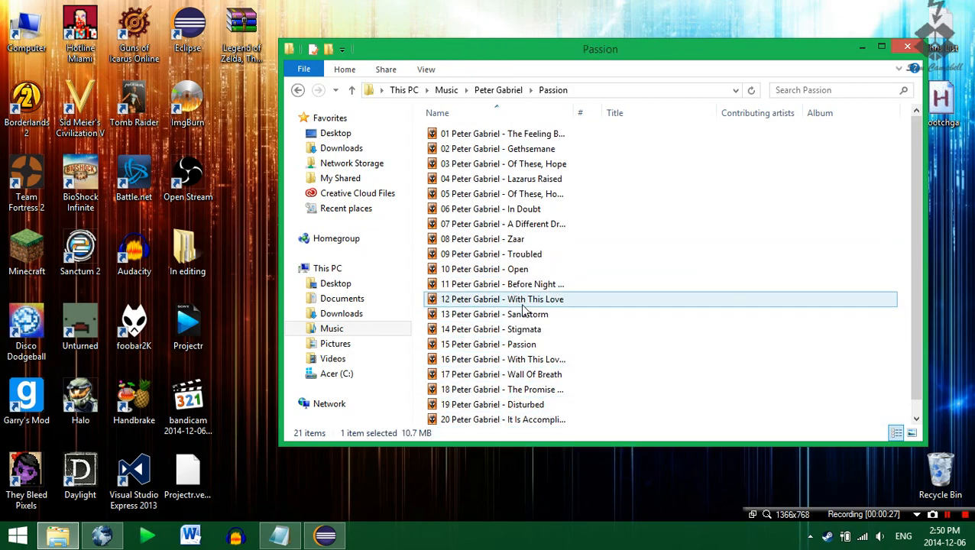
key("ctrl+a")
right_click(480, 141)
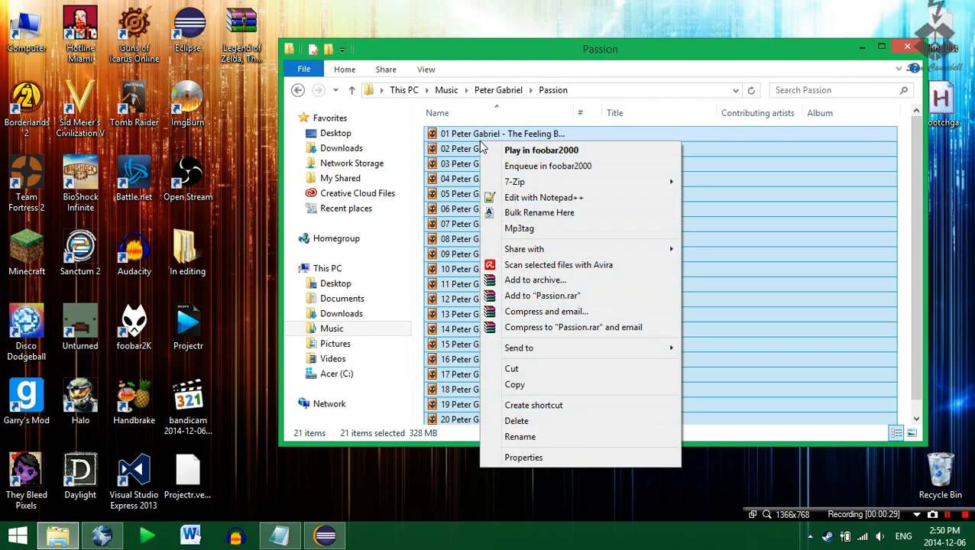
left_click(506, 438)
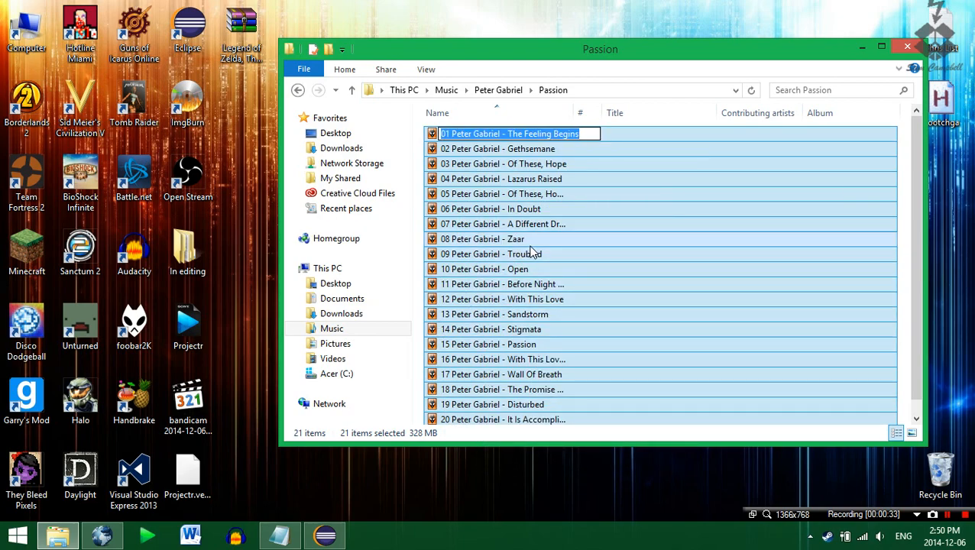
type("File")
key("Return")
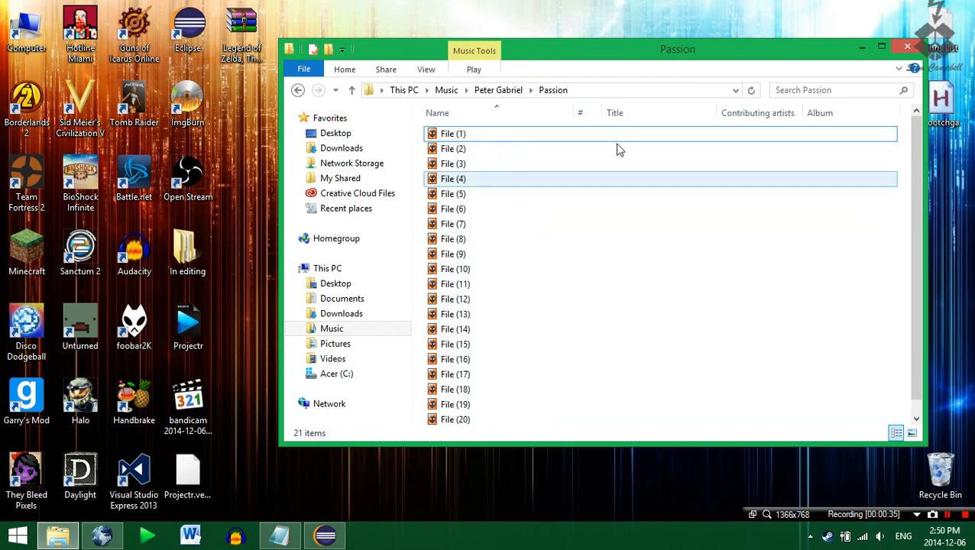
Step: Check the numbered File names through the whole list and undo the batch rename
scroll(489, 202, "down", 1)
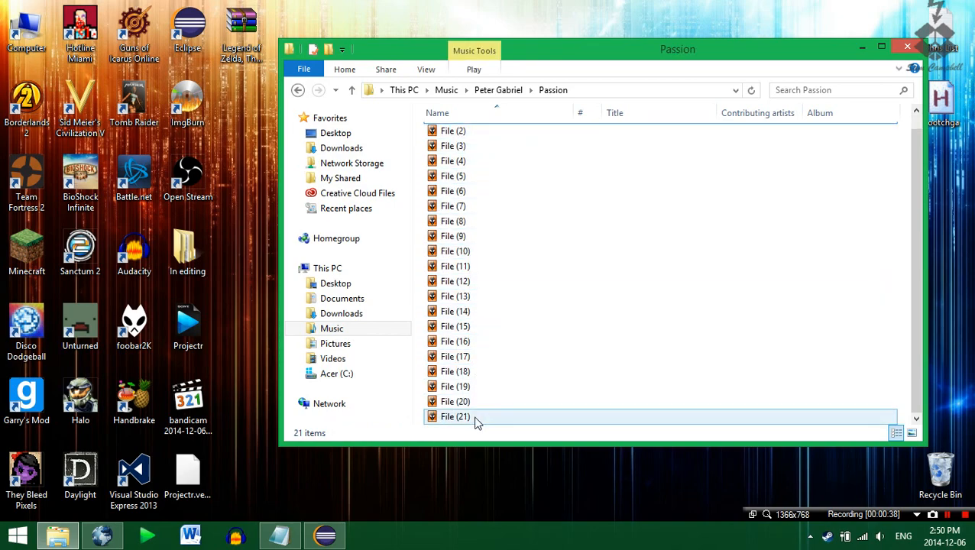
scroll(476, 306, "up", 1)
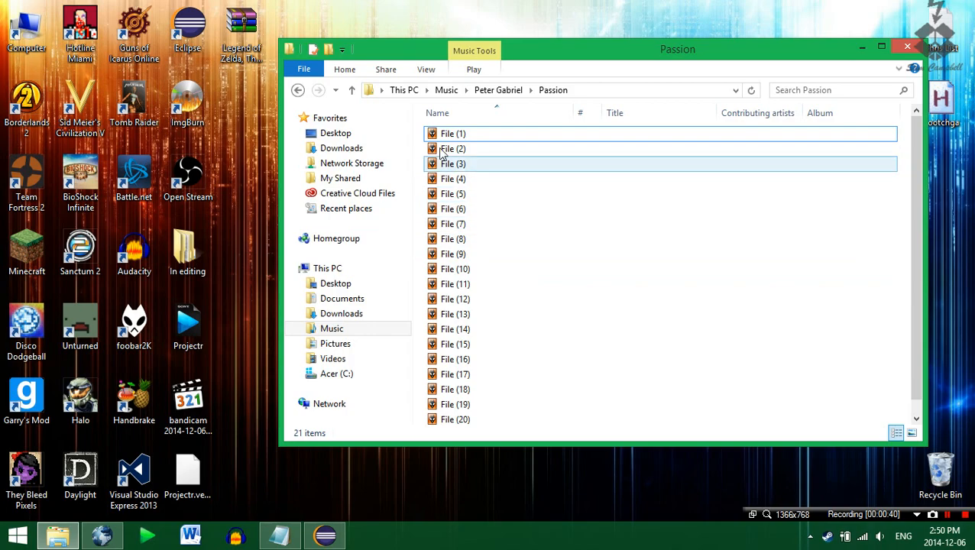
scroll(450, 218, "down", 1)
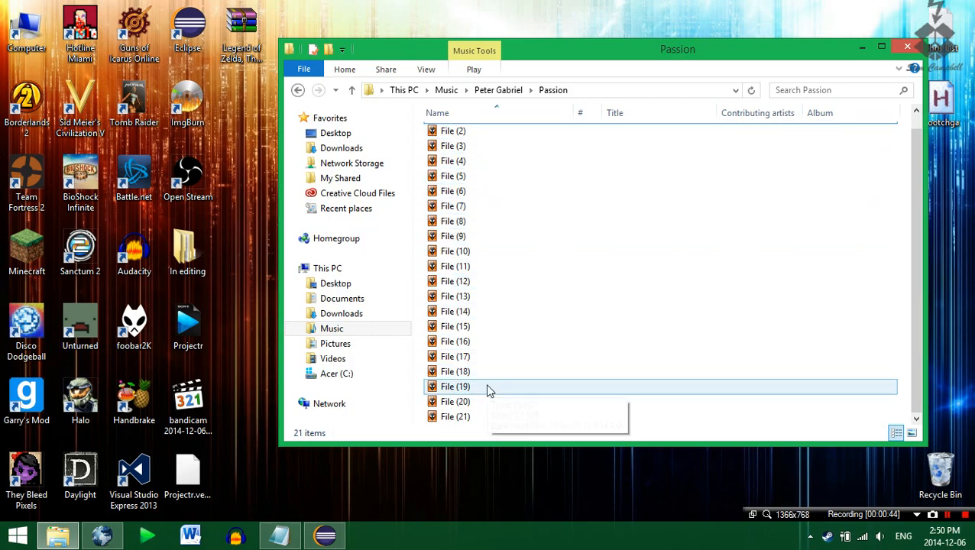
scroll(560, 235, "down", 1)
scroll(560, 232, "up", 1)
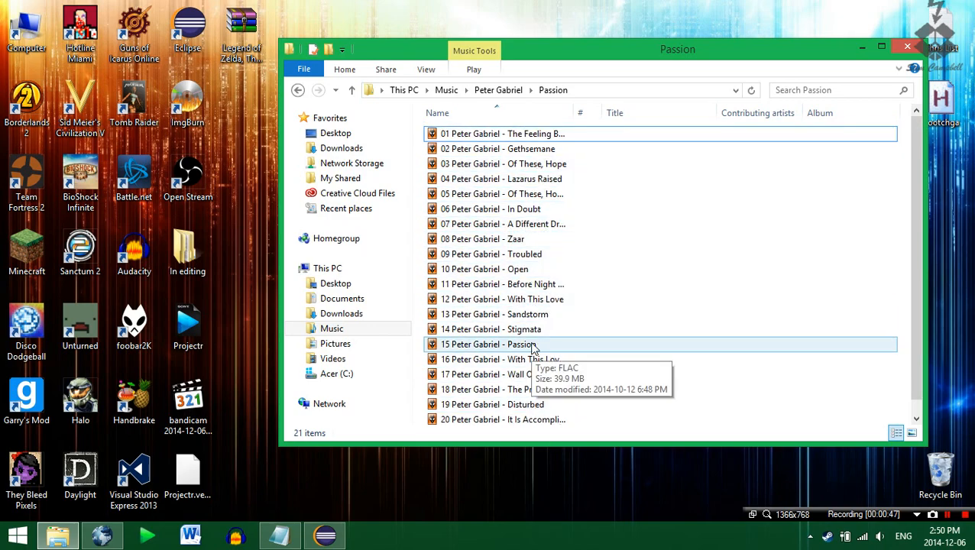
Step: Select every track from 01 to 21 in the Passion folder and open them in Bulk Rename Utility
scroll(534, 337, "down", 1)
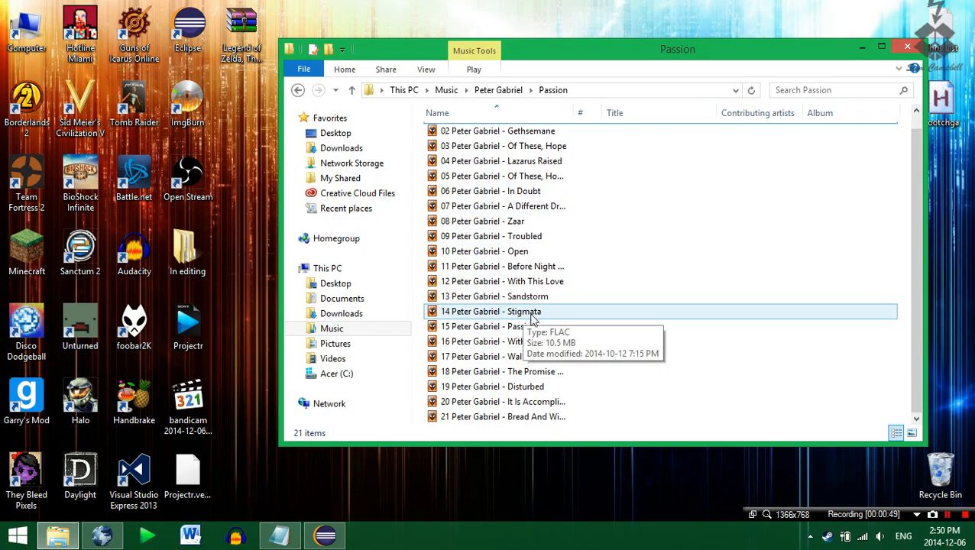
scroll(533, 320, "up", 1)
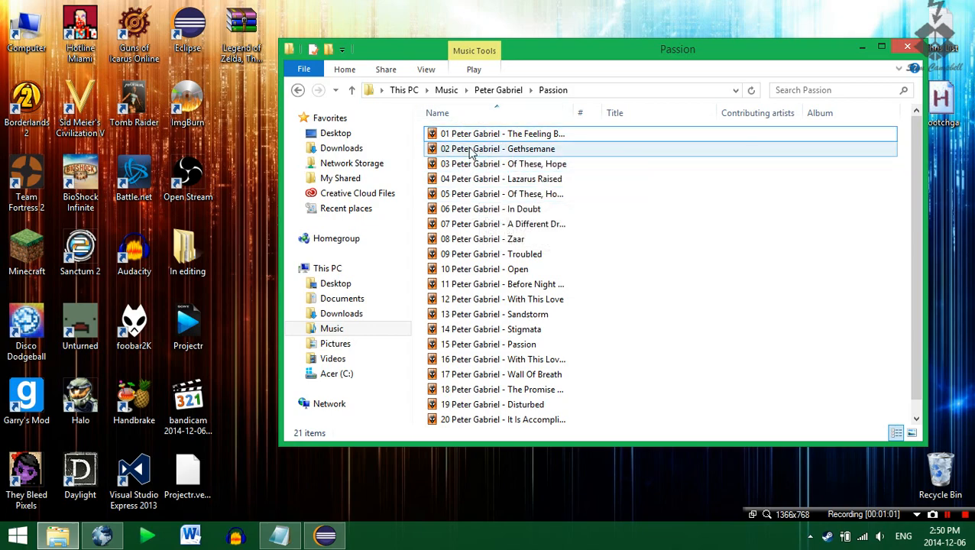
left_click(471, 138)
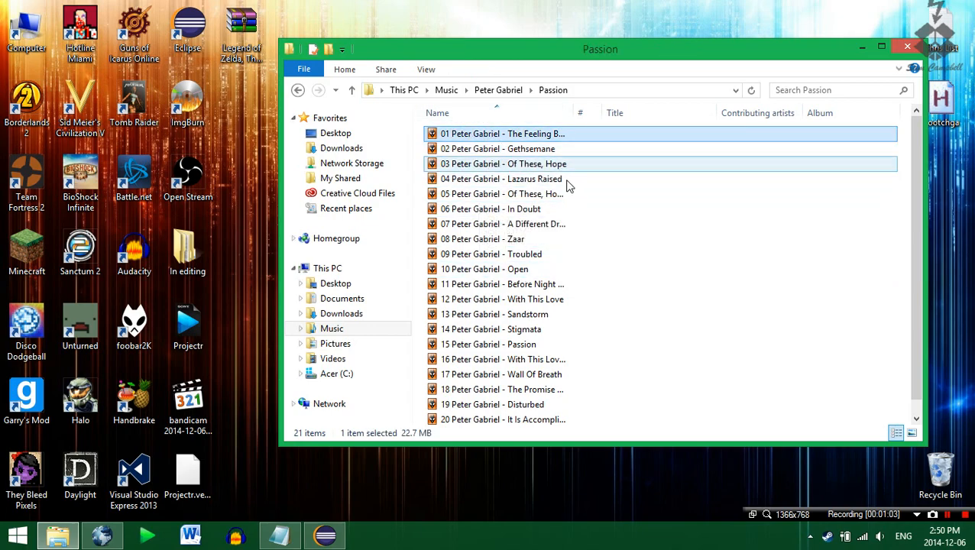
scroll(562, 229, "down", 1)
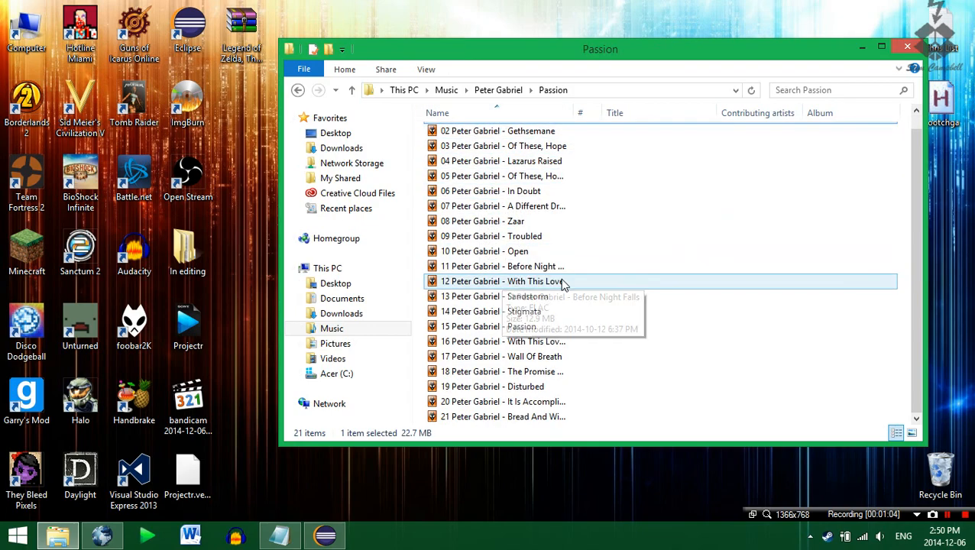
left_click(507, 419, "shift")
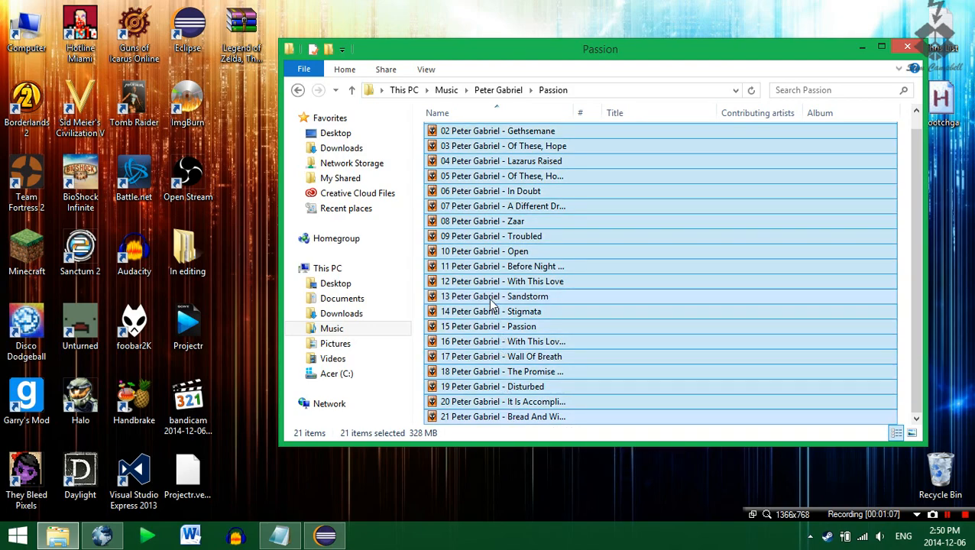
right_click(480, 240)
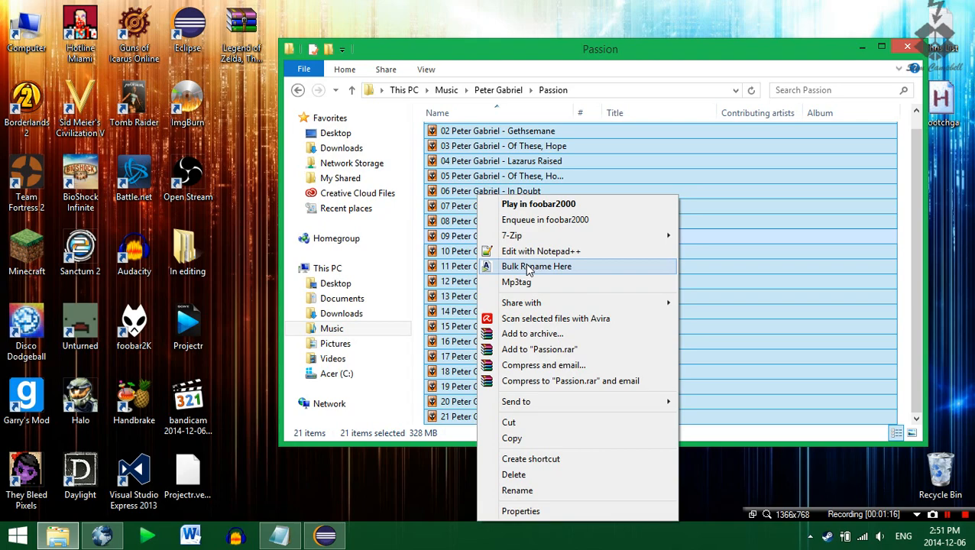
left_click(527, 267)
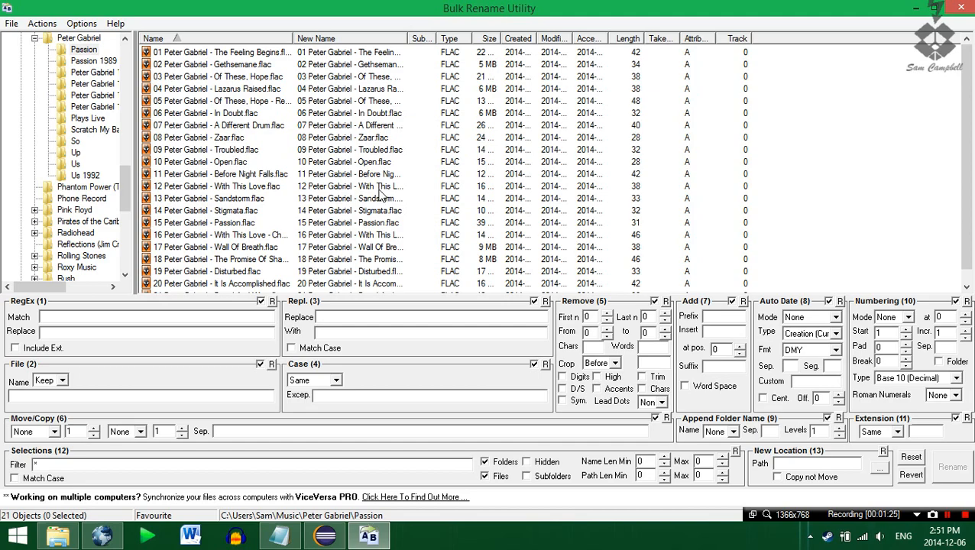
Step: Select all listed files and set "Peter Gabriel - " as the text to replace with nothing
key("ctrl+a")
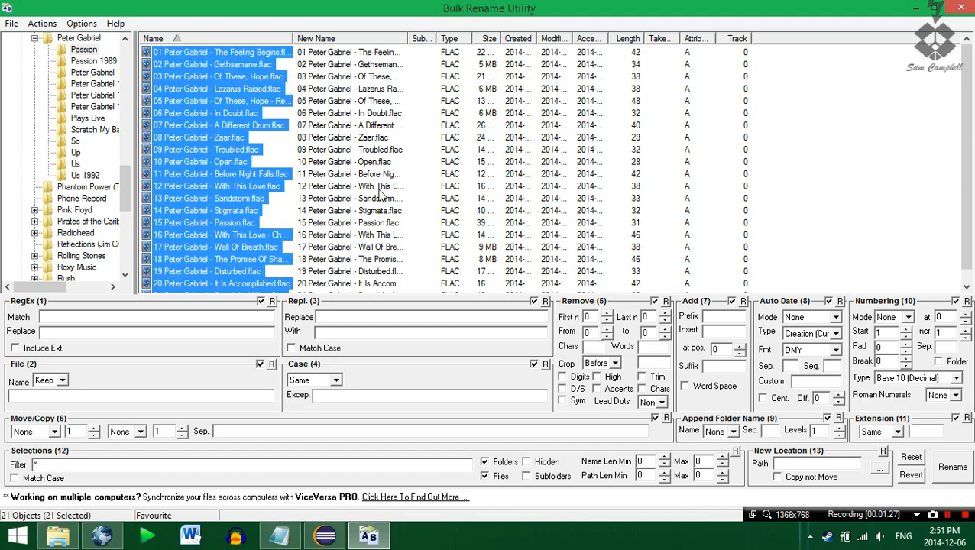
left_click(336, 316)
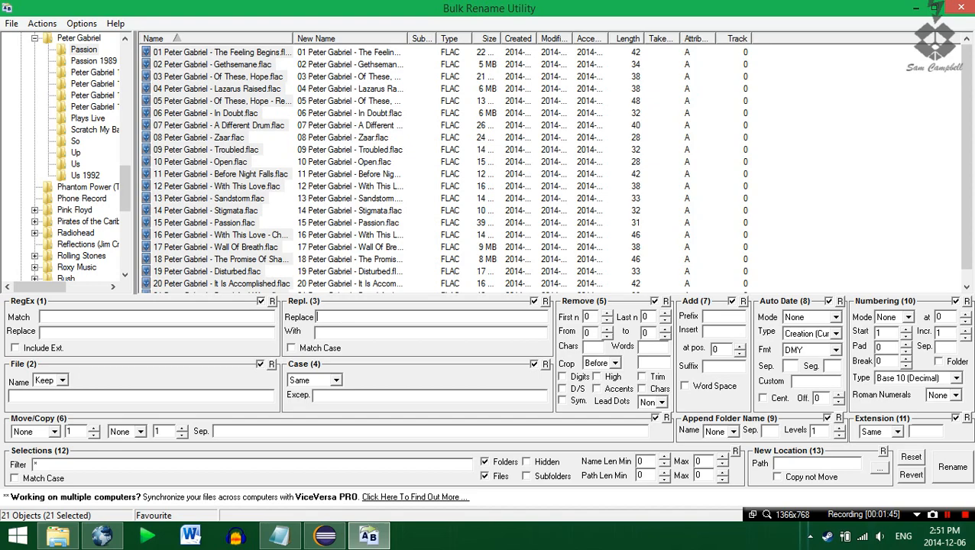
type("Peter Has")
key("BackSpace")
type("Gabriel")
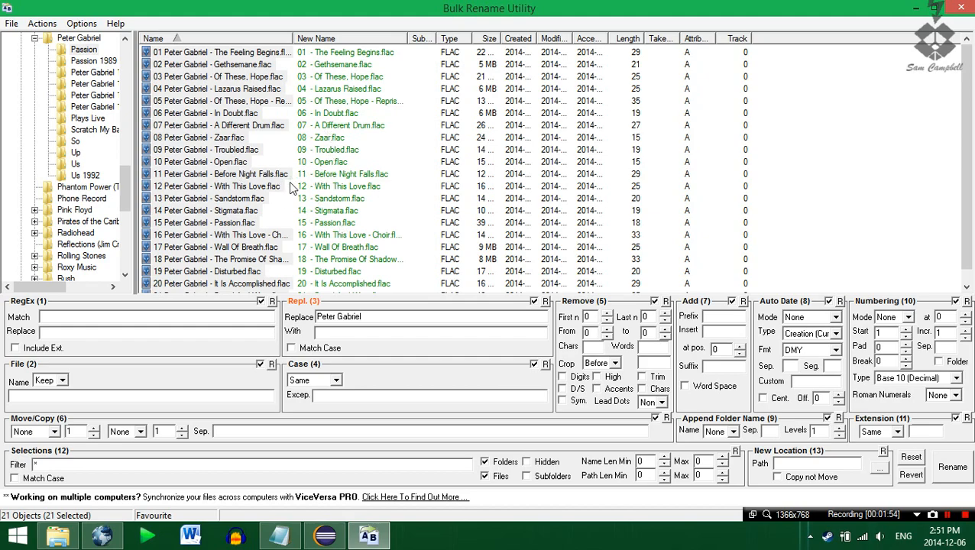
type("-")
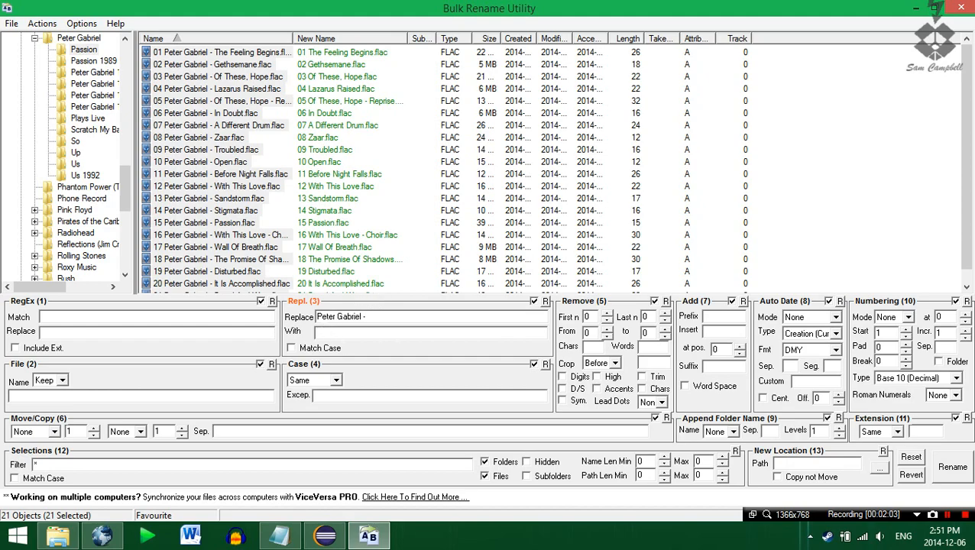
Step: Try a sample name as the replacement text and clear it again
type("Kalid")
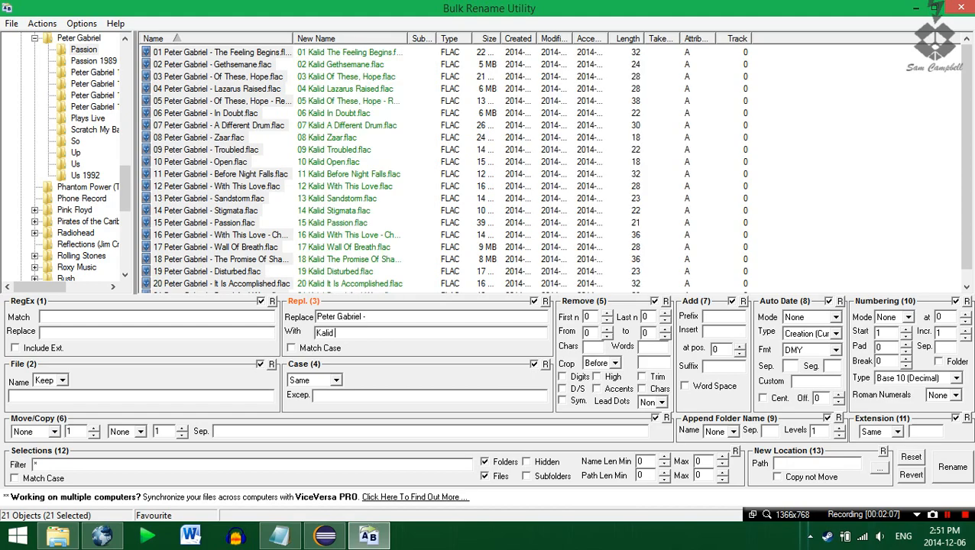
key("BackSpace")
key("BackSpace")
key("BackSpace")
key("BackSpace")
key("BackSpace")
key("BackSpace")
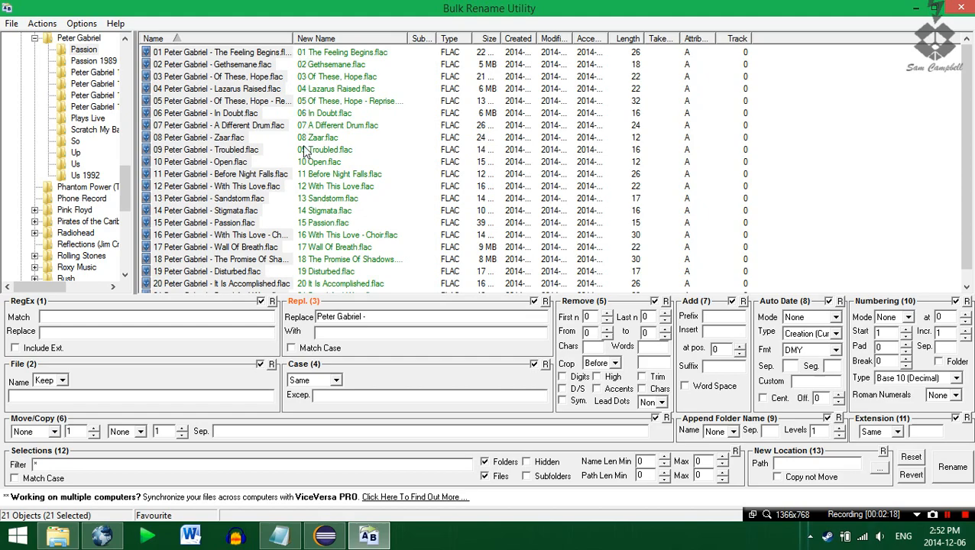
Step: Add a period at position 3 of the new file names, right after the track numbers
mouse_move(969, 210)
left_mouse_down()
mouse_move(969, 255)
mouse_move(967, 229)
left_mouse_up()
left_click_drag(967, 180, 969, 118)
left_click(707, 330)
type("3")
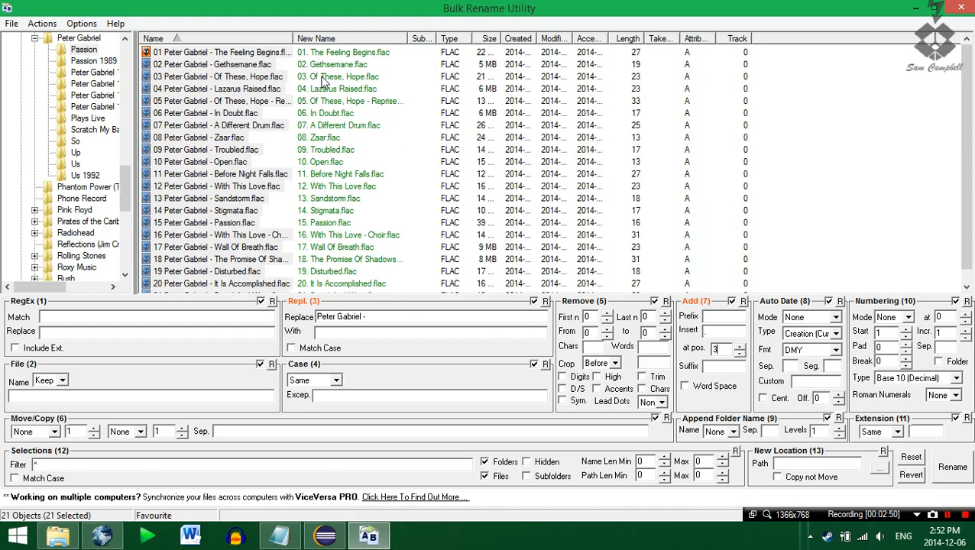
Step: Apply the batch rename to the selected files, accepting the warning and closing the completion message
mouse_move(968, 203)
left_mouse_down()
mouse_move(967, 244)
mouse_move(967, 162)
mouse_move(967, 205)
left_mouse_up()
left_click(964, 469)
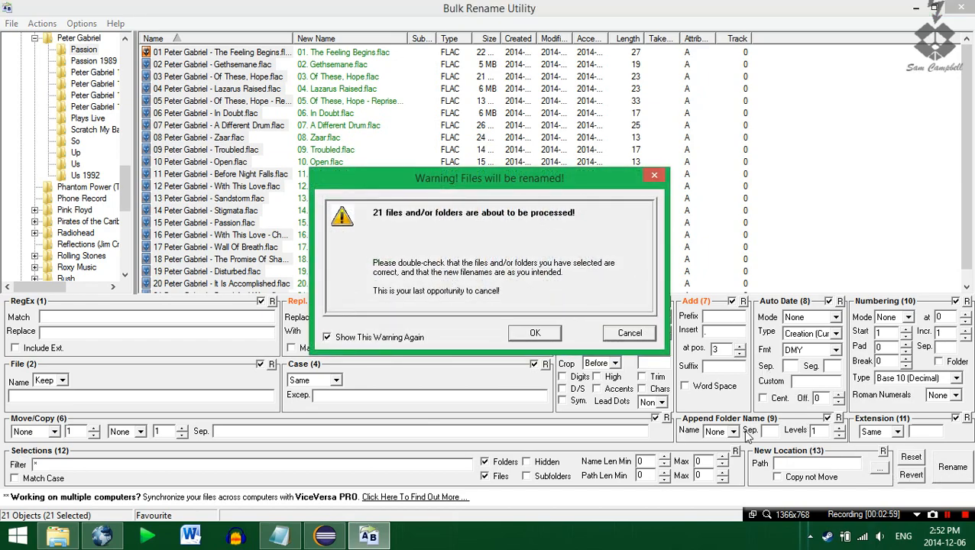
left_click(526, 336)
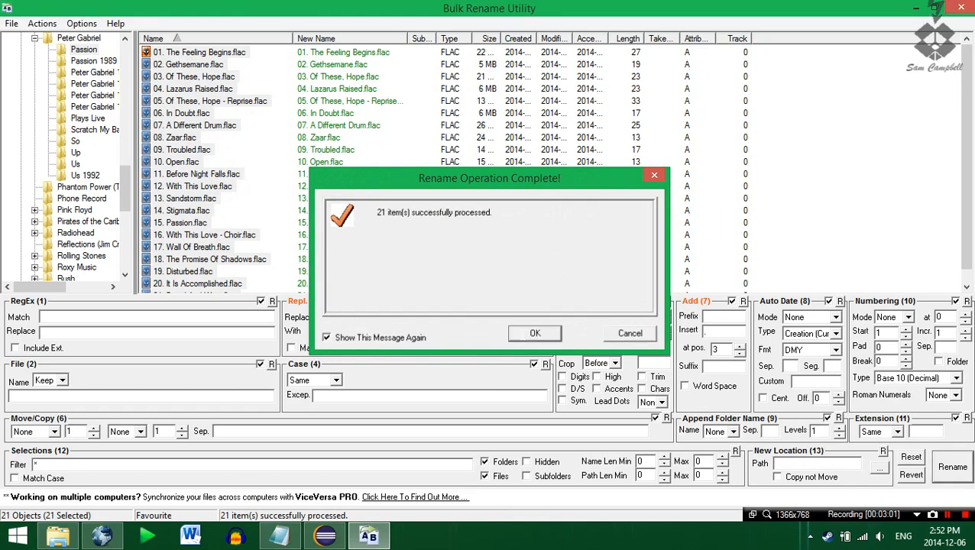
left_click(531, 336)
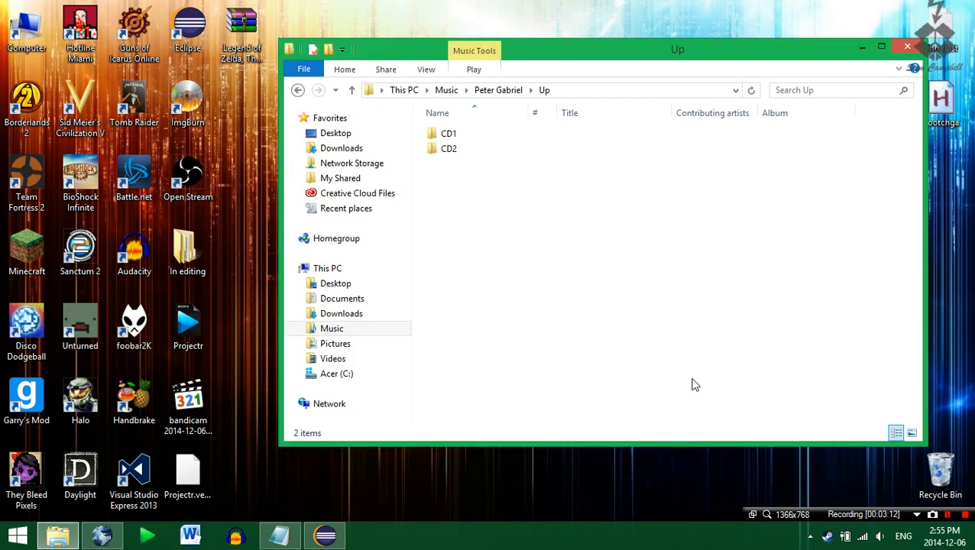
Step: Examine the track files in the CD1 and CD2 subfolders of the Up album and return to the Up folder
left_click(459, 154)
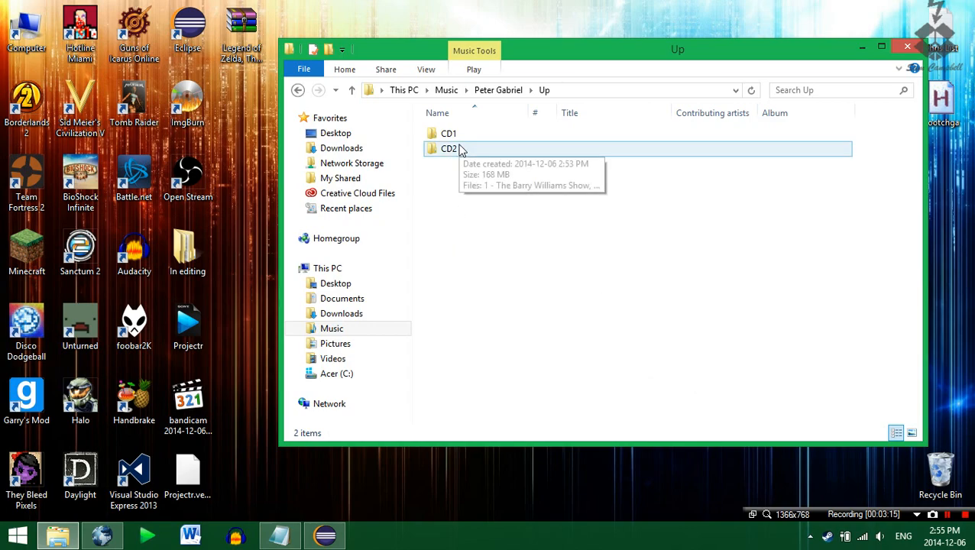
double_click(457, 138)
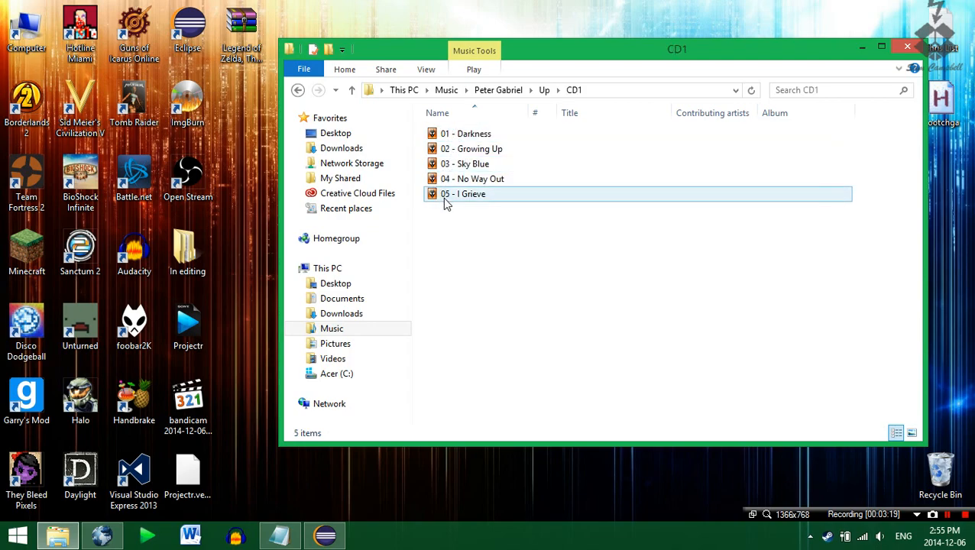
left_click(544, 89)
double_click(467, 149)
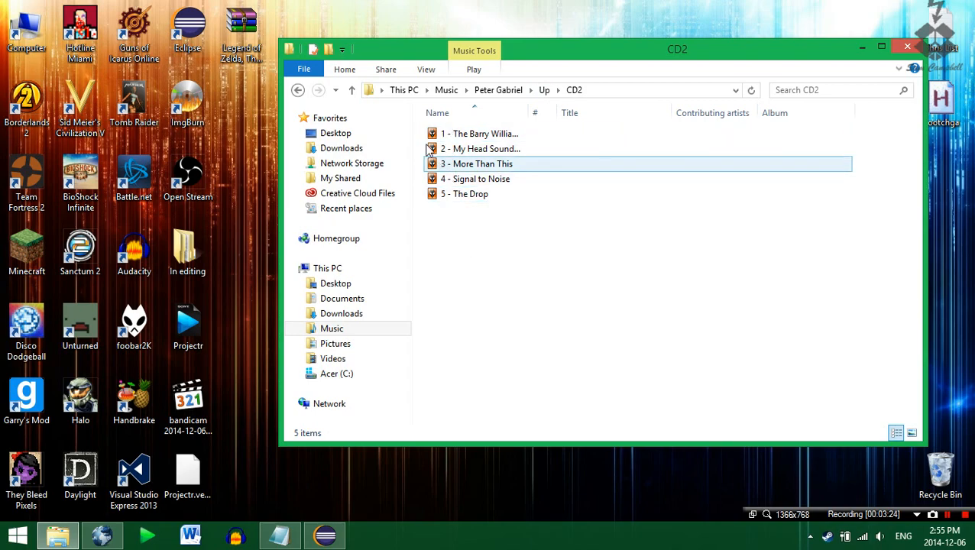
left_click(545, 89)
left_click(497, 224)
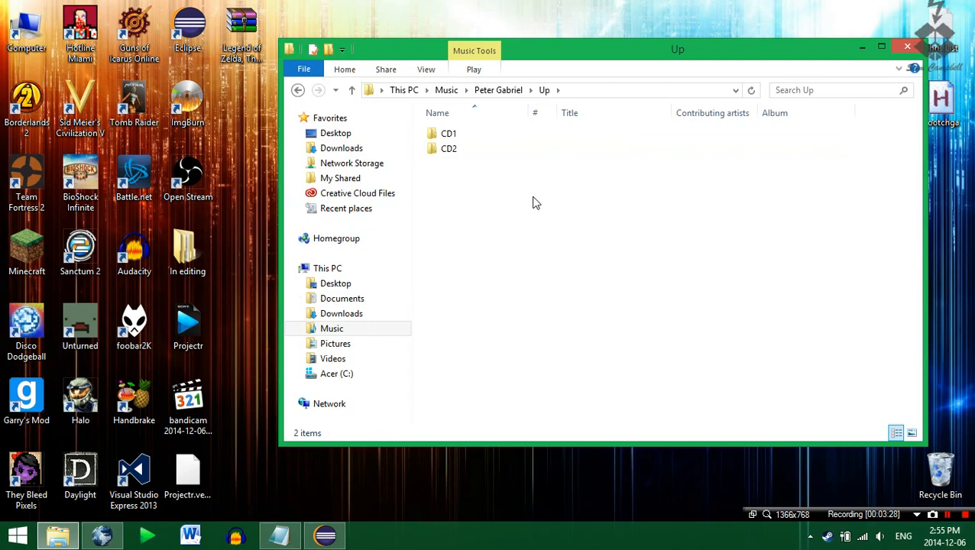
Step: Move all the tracks from the CD1 folder up into the Up folder and go to that folder
double_click(450, 136)
left_click_drag(640, 272, 432, 130)
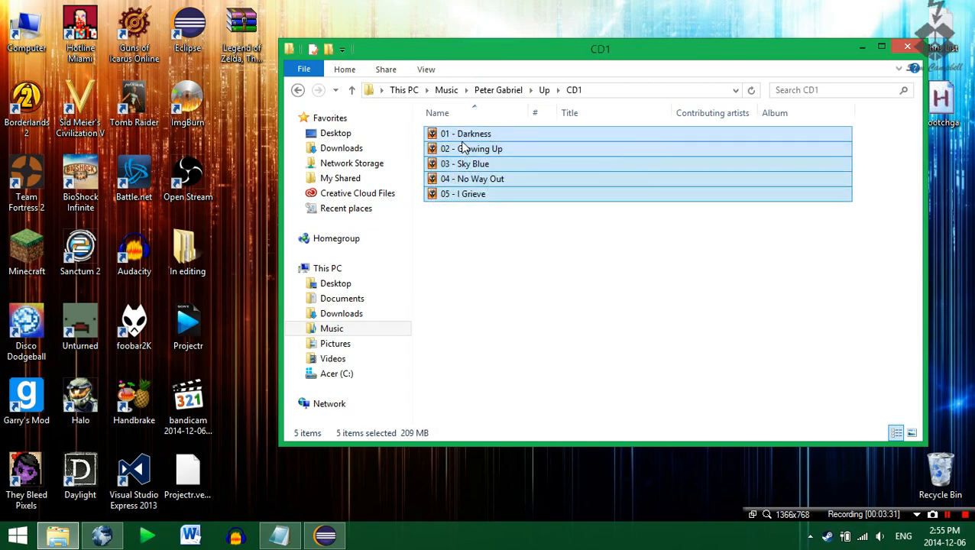
left_click_drag(464, 135, 544, 92)
left_click(543, 90)
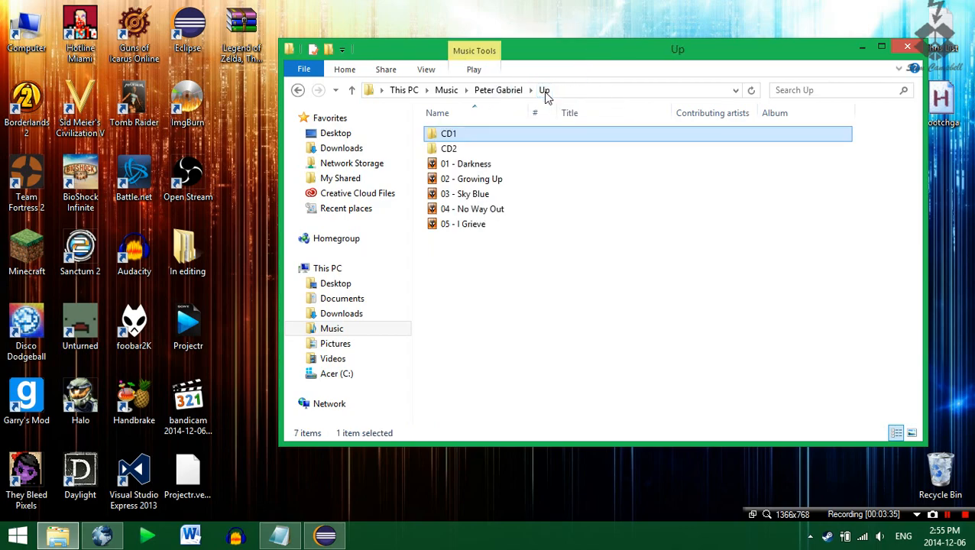
Step: Select all the tracks in the CD2 folder and open them in Bulk Rename Utility
double_click(463, 148)
left_click_drag(641, 275, 463, 150)
right_click(472, 172)
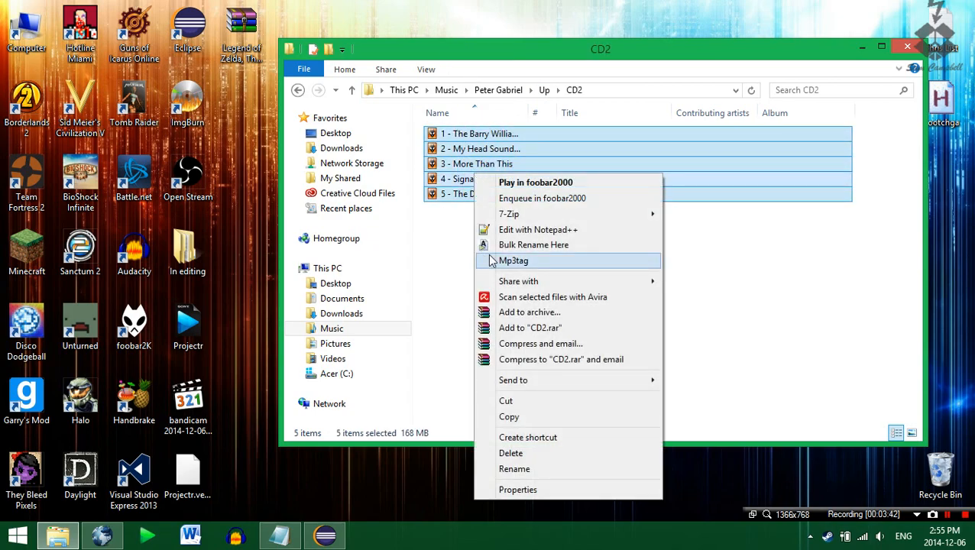
left_click(507, 246)
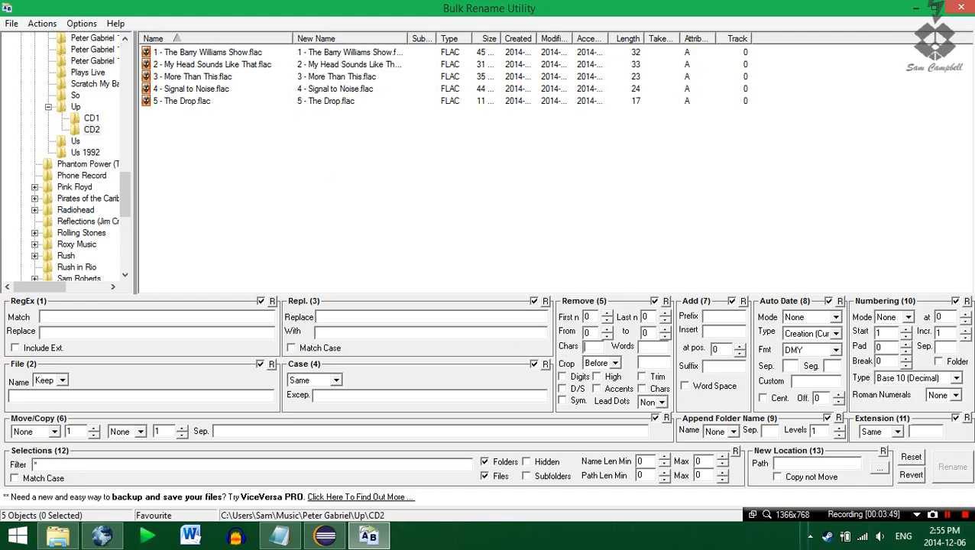
Step: Set the digit characters as the characters to remove and select all the tracks in CD2 to preview their new names
type("123")
key("ctrl+a")
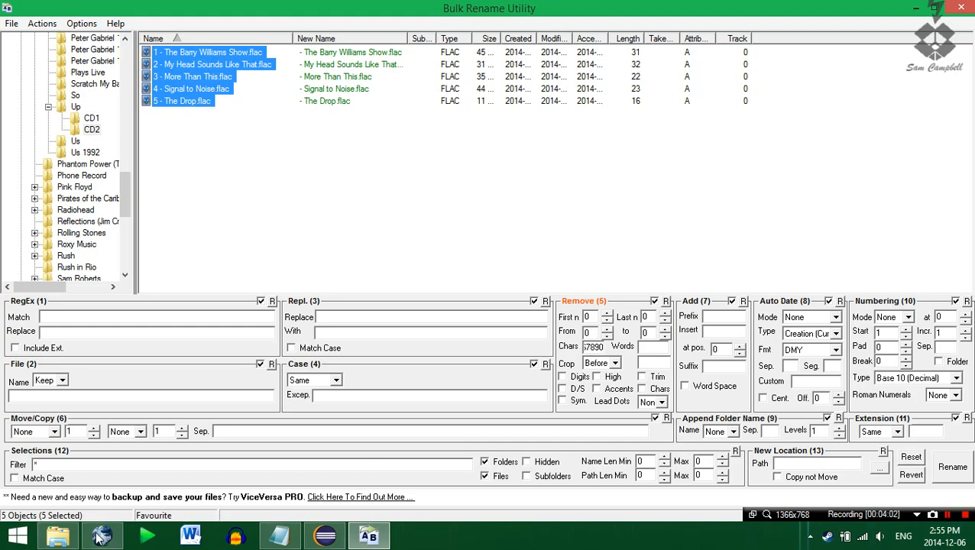
Step: Check the last track number in the Up folder in File Explorer, and set prefix numbering starting at 6 for all CD2 tracks in Bulk Rename Utility
left_click(58, 535)
left_click(544, 90)
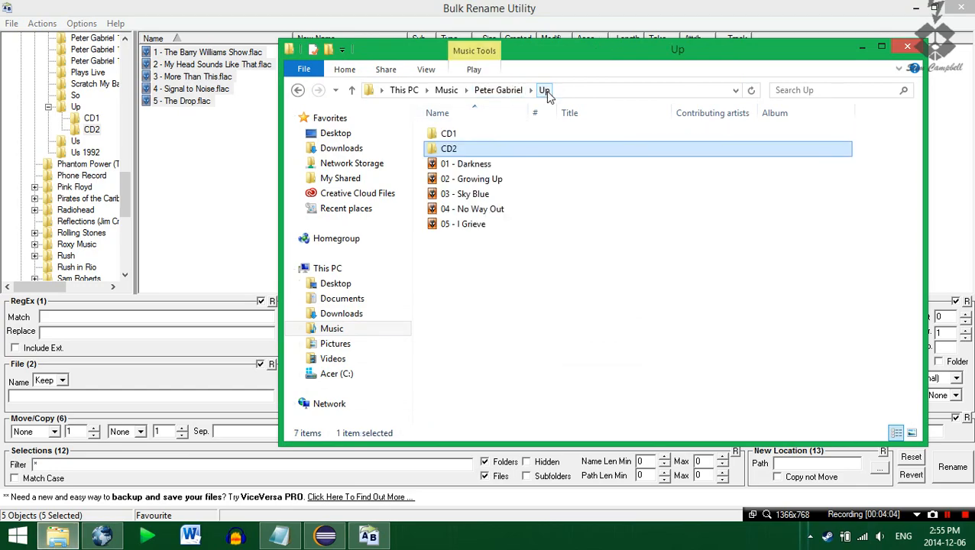
left_click(966, 204)
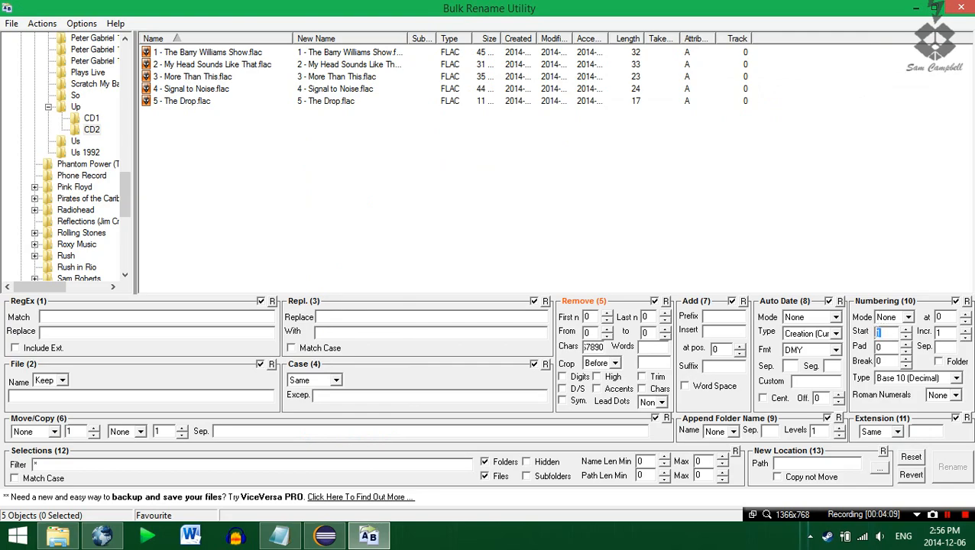
left_click(908, 319)
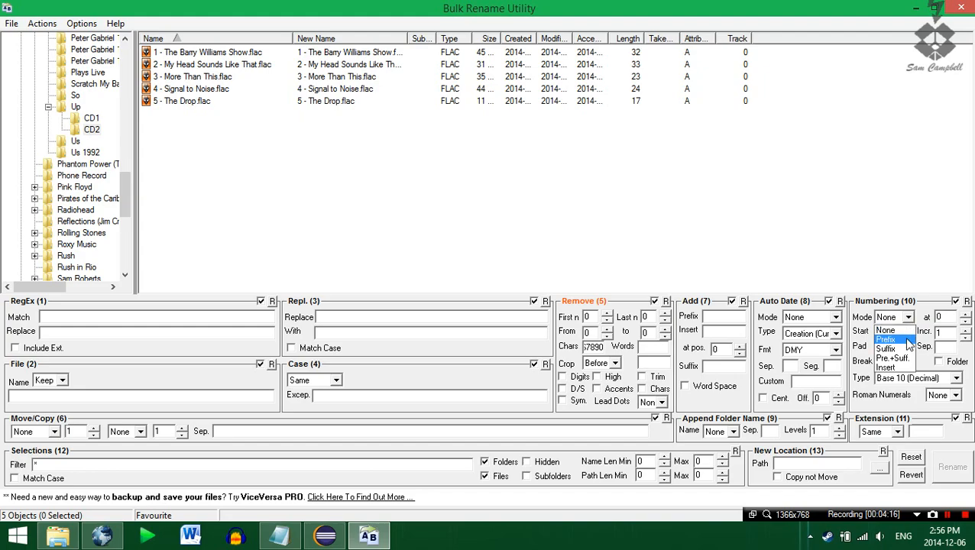
left_click(910, 340)
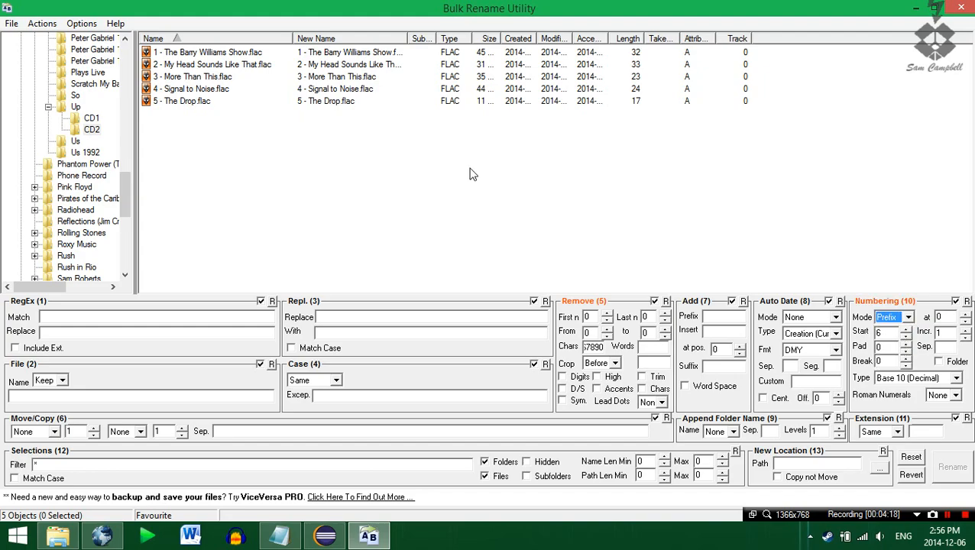
key("ctrl+a")
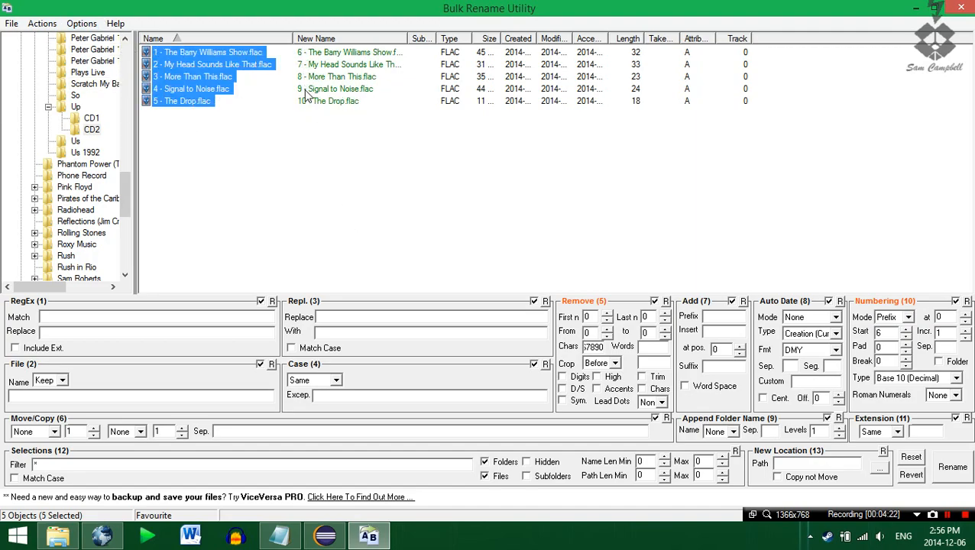
Step: Apply the renumbering to the CD2 tracks, accept the confirmations and close Bulk Rename Utility
left_click(948, 467)
left_click(524, 334)
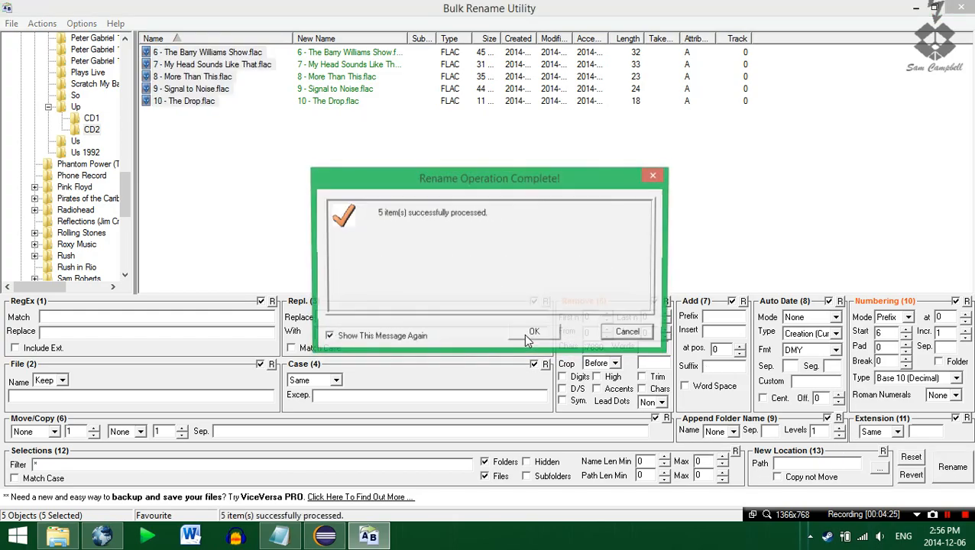
left_click(527, 334)
left_click(961, 9)
Step: Move all the renumbered tracks from the CD2 folder up into the Up folder and go to that folder
left_click_drag(609, 342, 494, 193)
left_click(450, 148)
double_click(450, 149)
left_click_drag(566, 285, 457, 129)
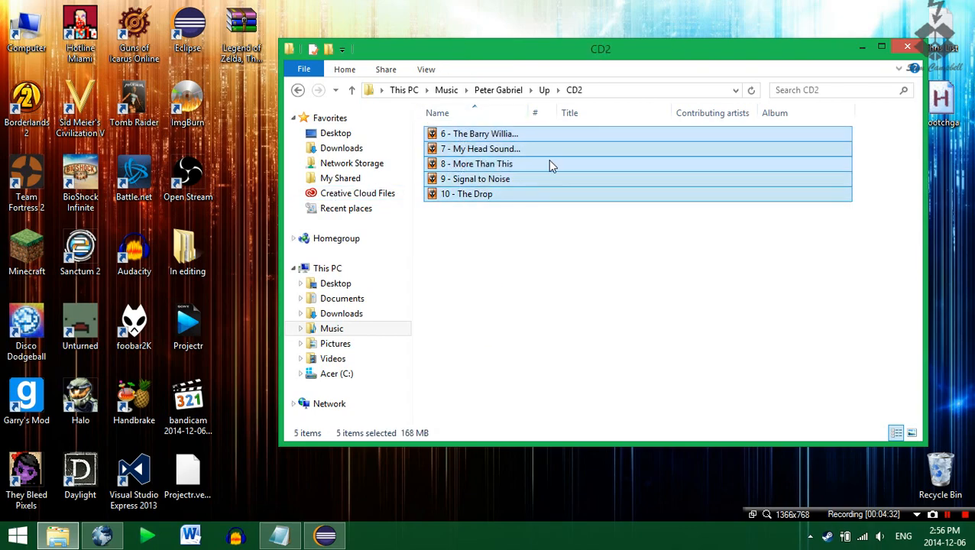
left_click_drag(457, 163, 546, 90)
left_click(546, 90)
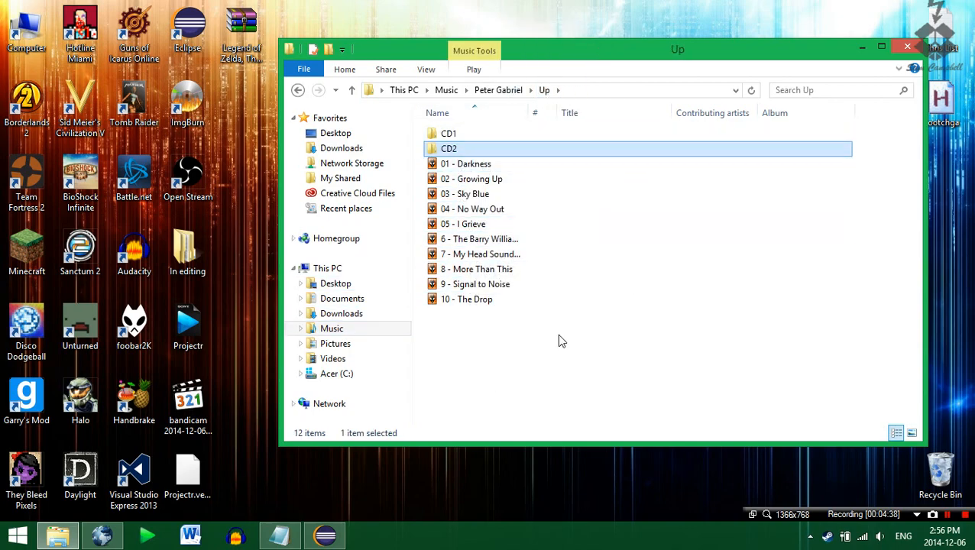
Step: Delete the CD1 and CD2 subfolders from the Up folder
left_click_drag(871, 153, 729, 136)
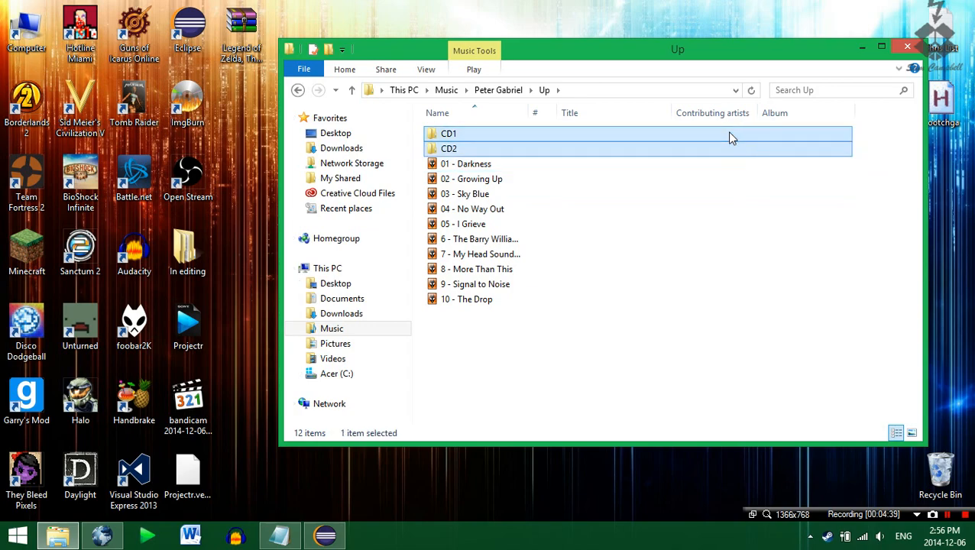
key("Delete")
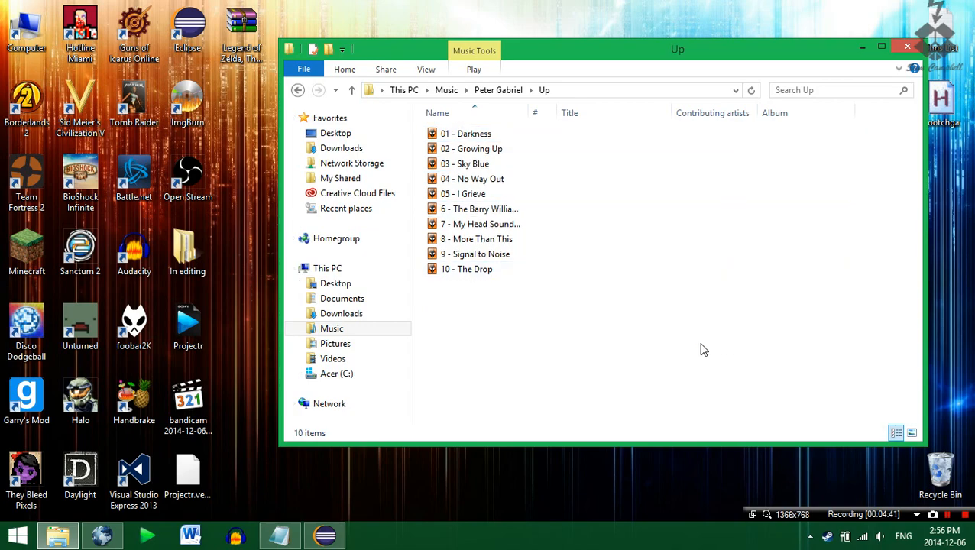